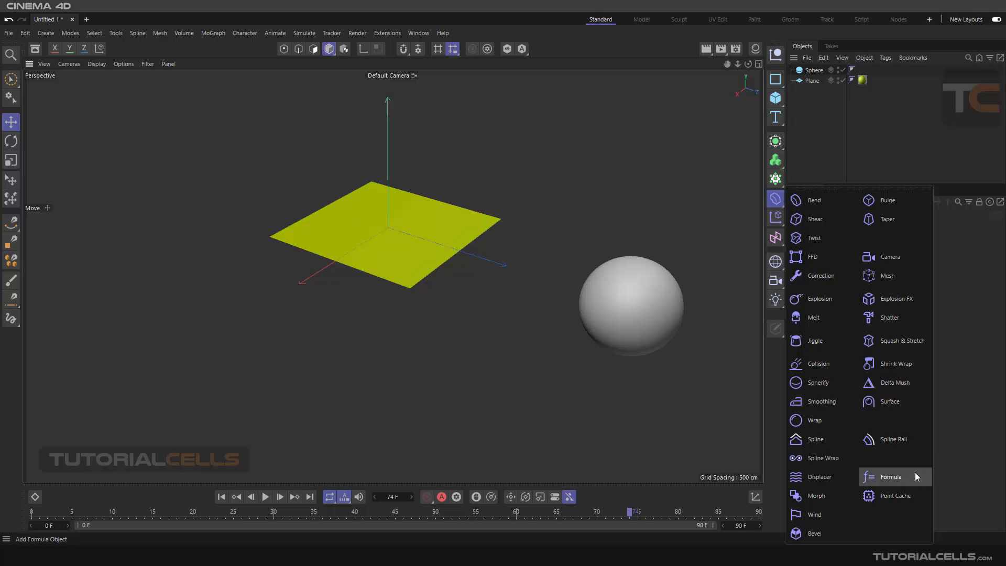
Add a Formula deformer and parent it under Plane so the plane bends into a radial ripple.
click(909, 485)
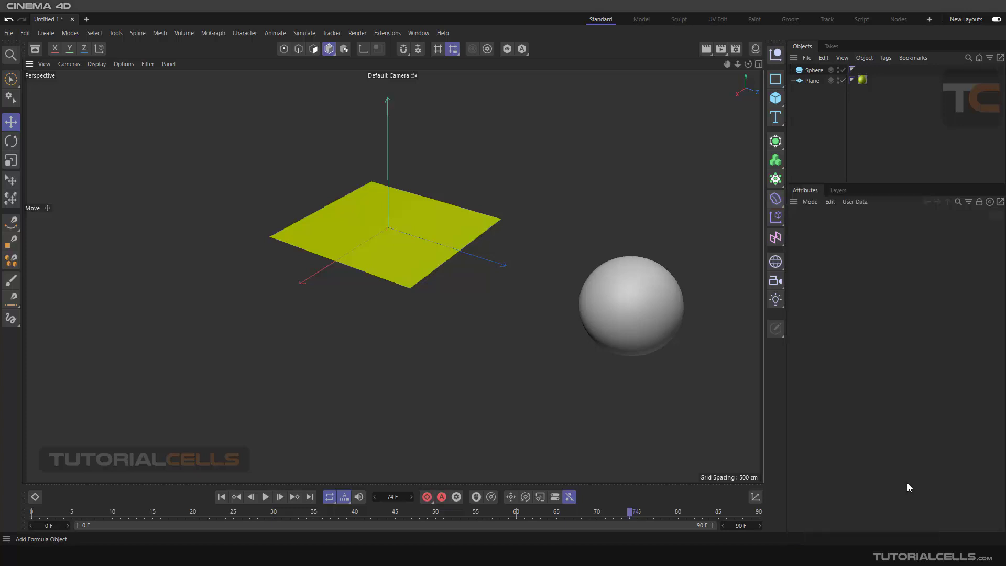
scroll(385, 238, up, 4)
alt+drag(390, 238, 382, 229)
scroll(382, 229, down, 4)
alt+middle_drag(389, 223, 411, 239)
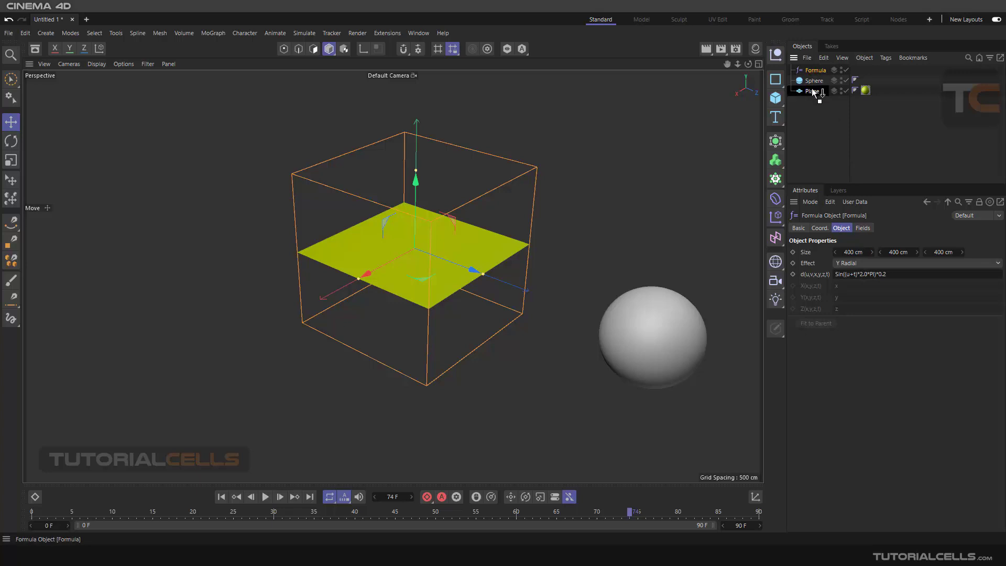
drag(811, 88, 812, 88)
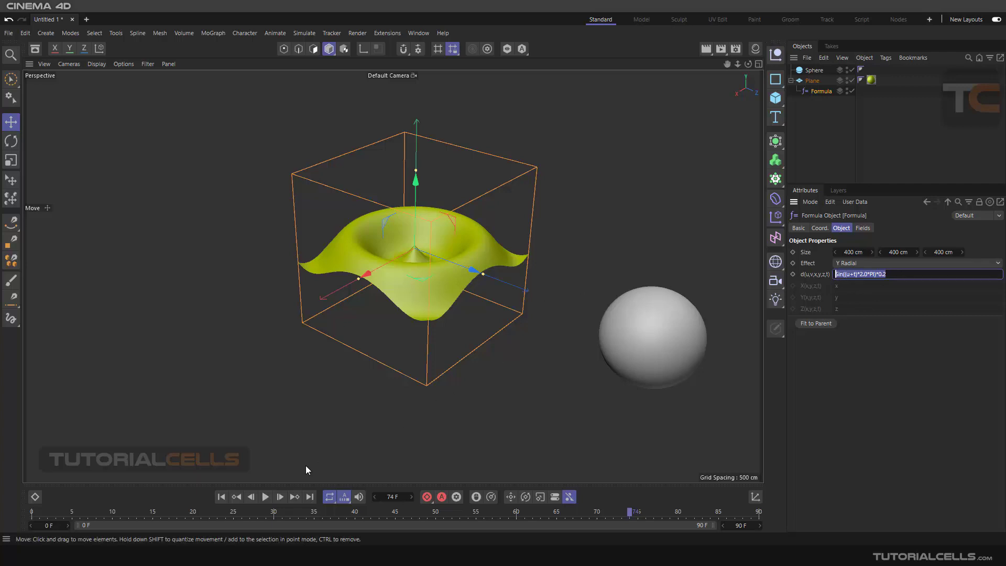
Play the 90-frame timeline and zoom in to watch the plane's ripple animate.
click(268, 498)
scroll(435, 288, up, 3)
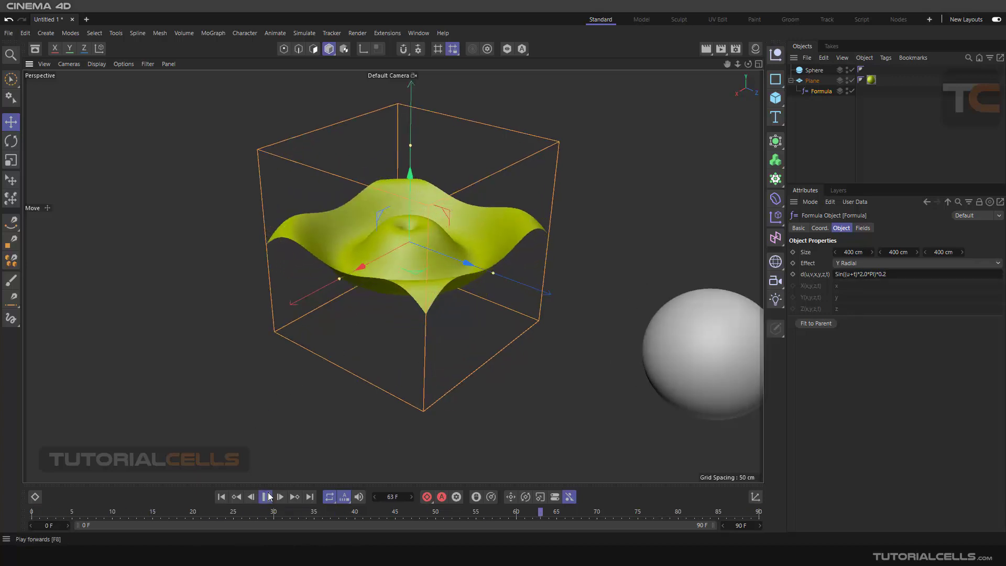
scroll(408, 274, up, 2)
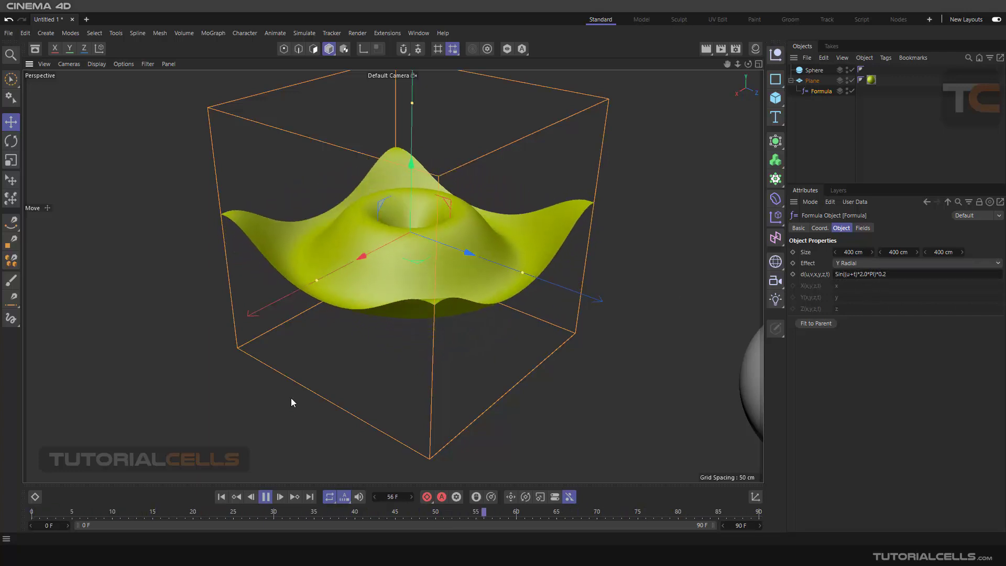
Copy the cosine formula from Notepad and paste it over the sine formula in d(u,v,x,y,z,t).
click(124, 555)
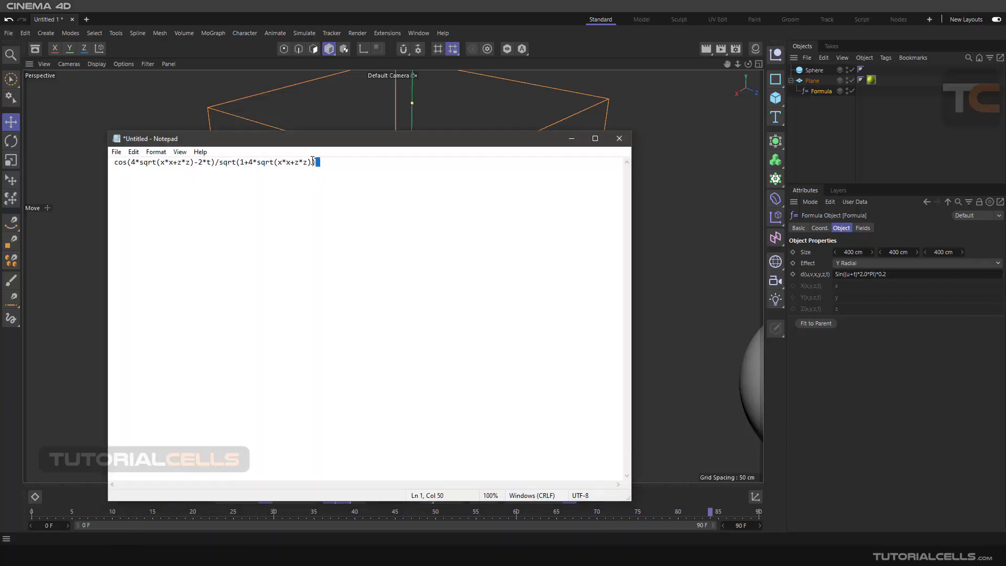
drag(313, 161, 225, 165)
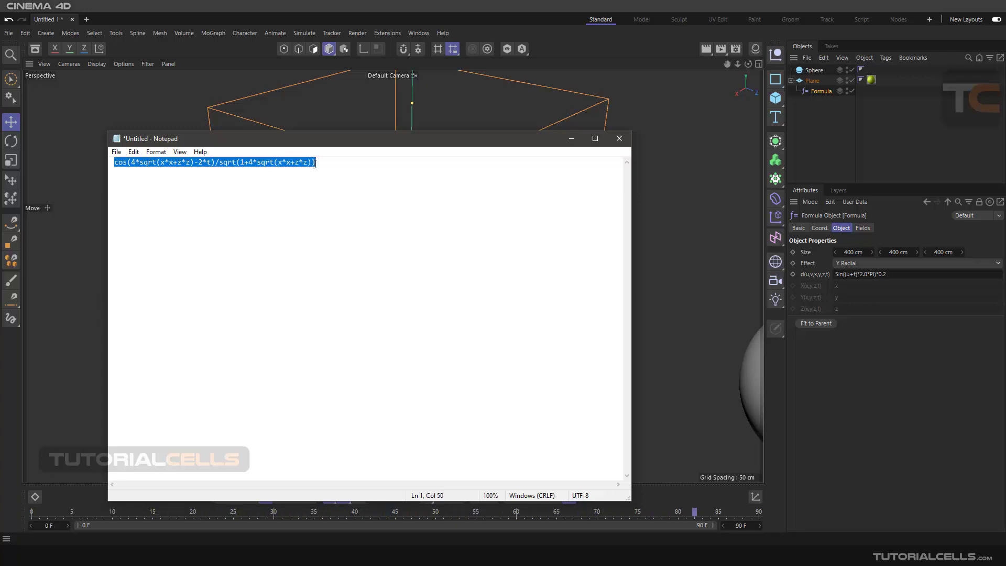
click(864, 277)
key(ctrl+a)
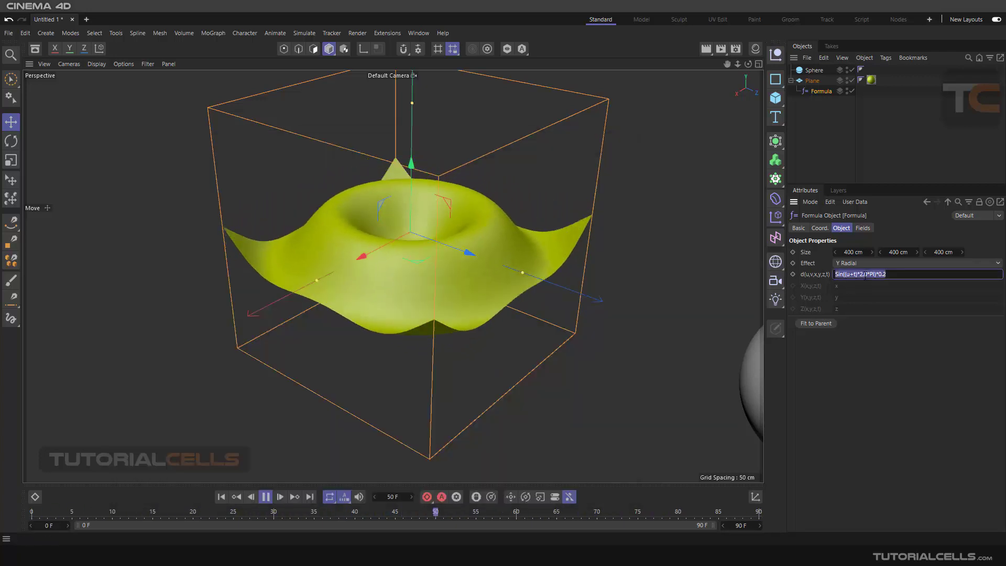
text(cos(4*sqrt(x*x+z*z)-2*t)/sqrt(1+4*sqrt(x*x+z*z)))
Commit the pasted cosine formula and reframe the view to watch the plane pulse between peak and bowl.
click(858, 349)
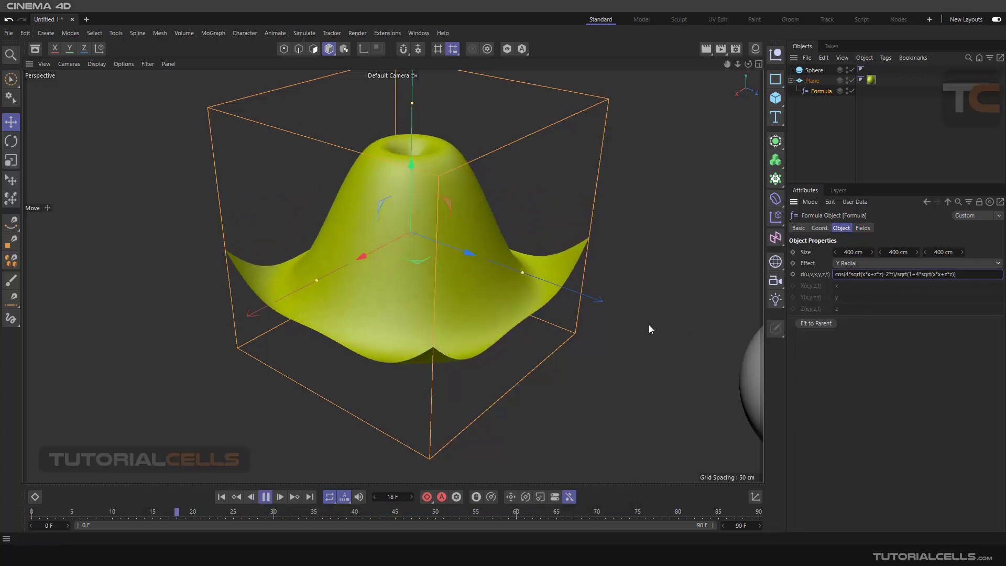
scroll(416, 250, down, 2)
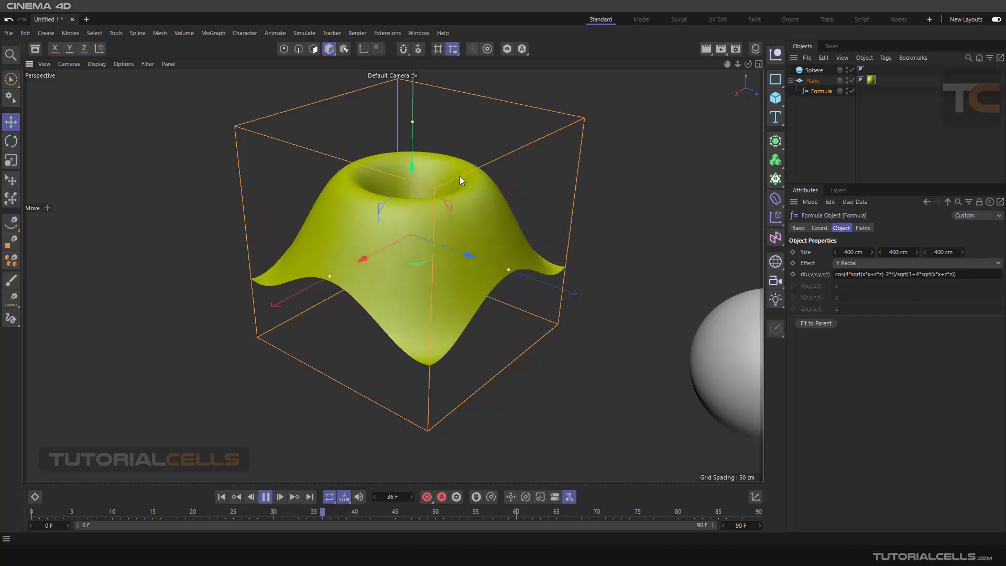
scroll(492, 210, down, 4)
alt+middle_drag(501, 222, 439, 209)
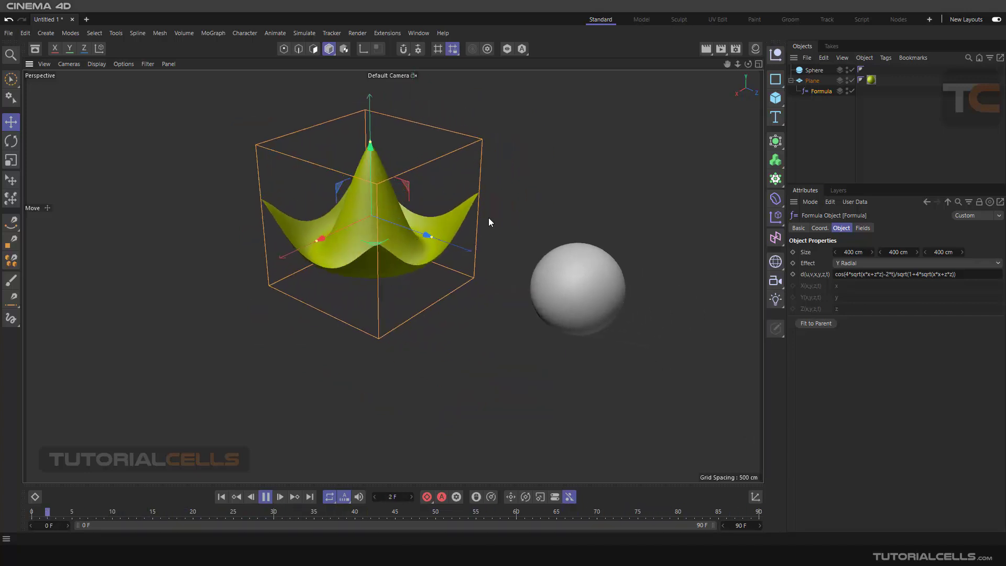
scroll(583, 275, up, 3)
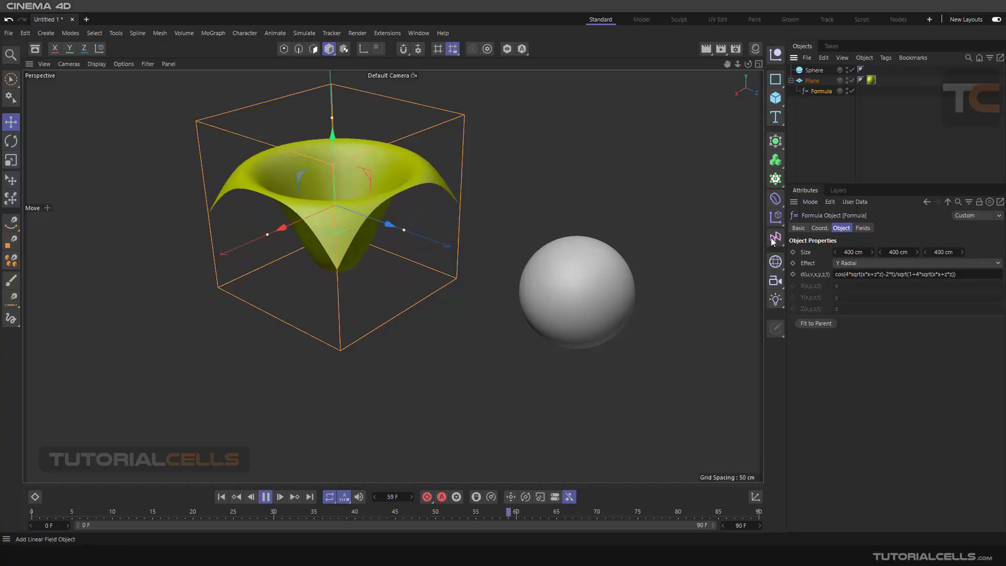
Add a second Formula deformer, move it onto the sphere, and parent it under Sphere.
click(775, 204)
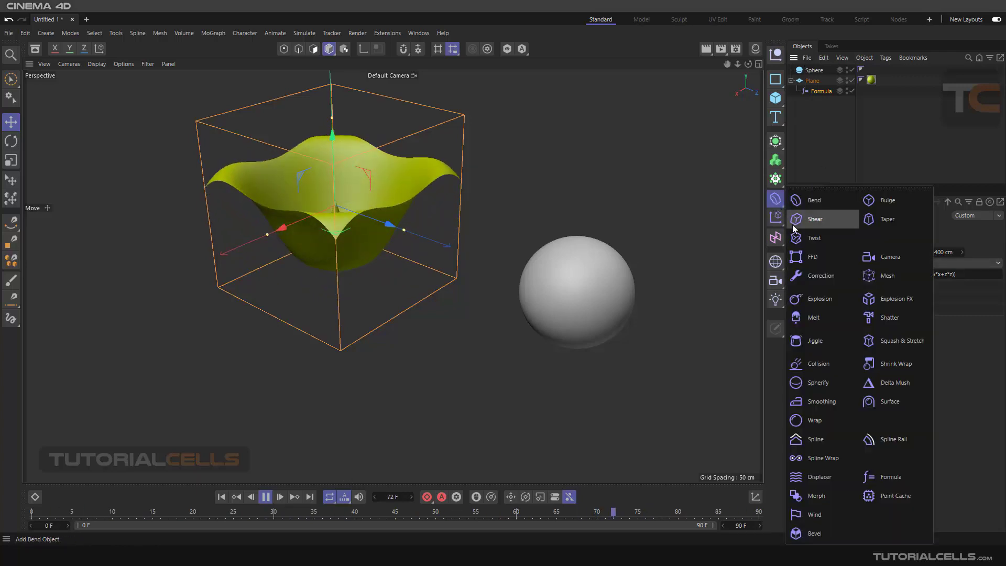
click(890, 474)
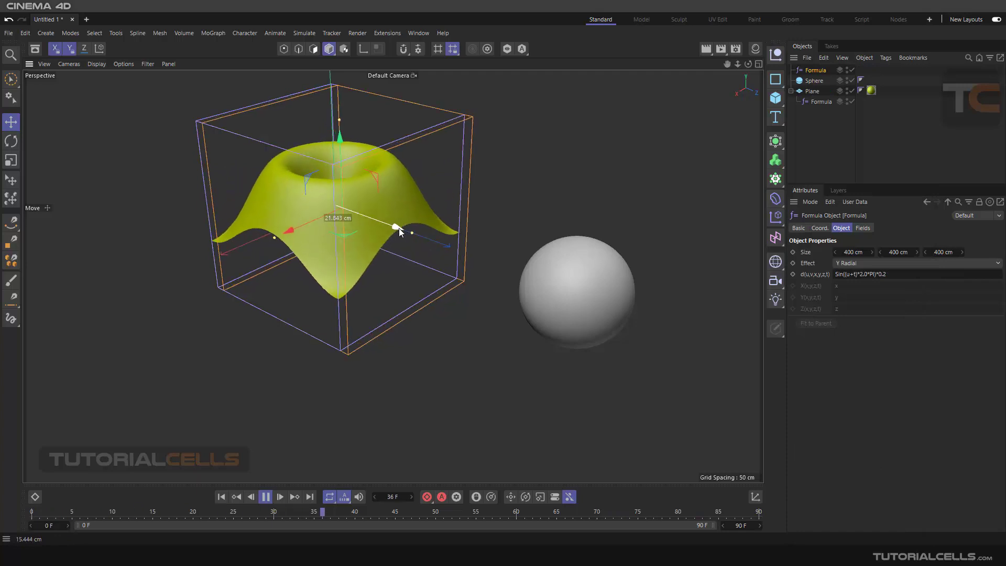
drag(399, 228, 637, 306)
scroll(603, 288, down, 2)
alt+middle_drag(594, 285, 580, 269)
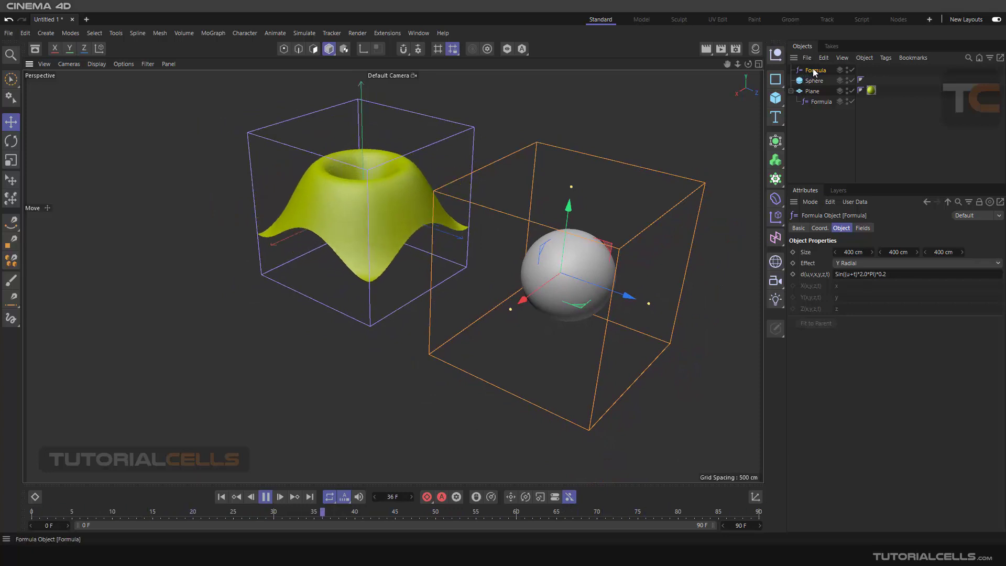
drag(814, 81, 814, 81)
scroll(599, 272, up, 2)
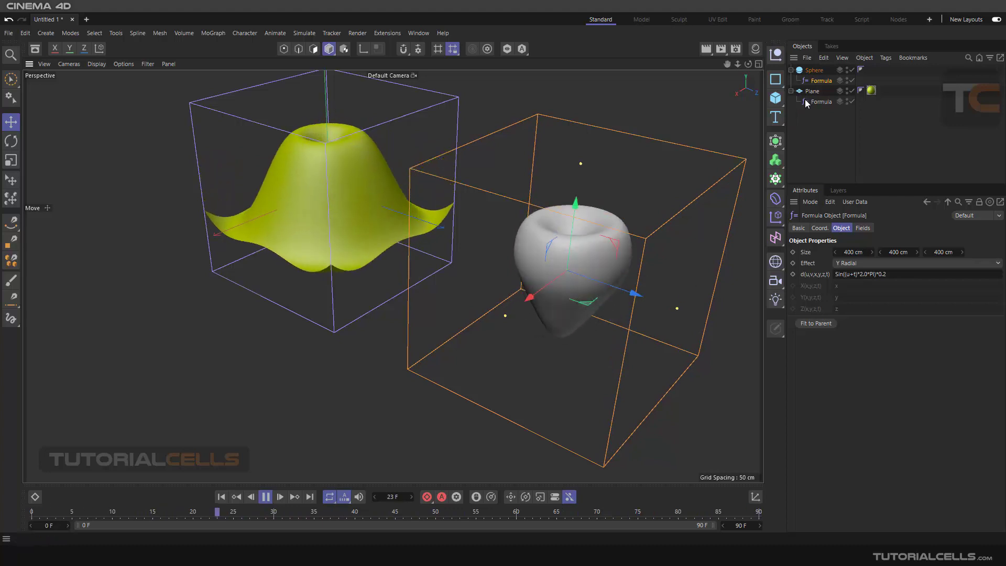
Pause playback at frame 75 and drag the sphere Formula's Z position in the Coordinate Manager.
click(755, 498)
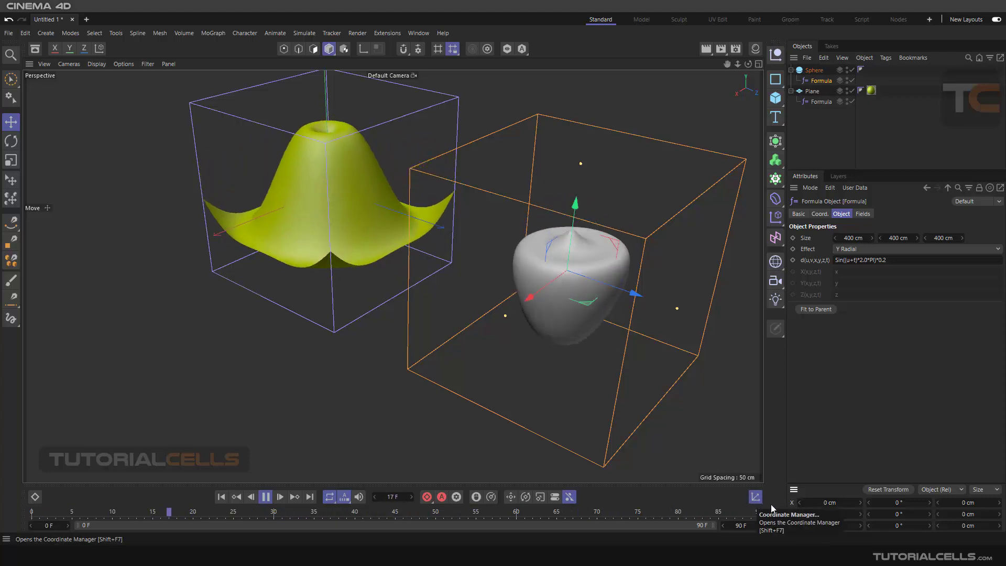
click(819, 525)
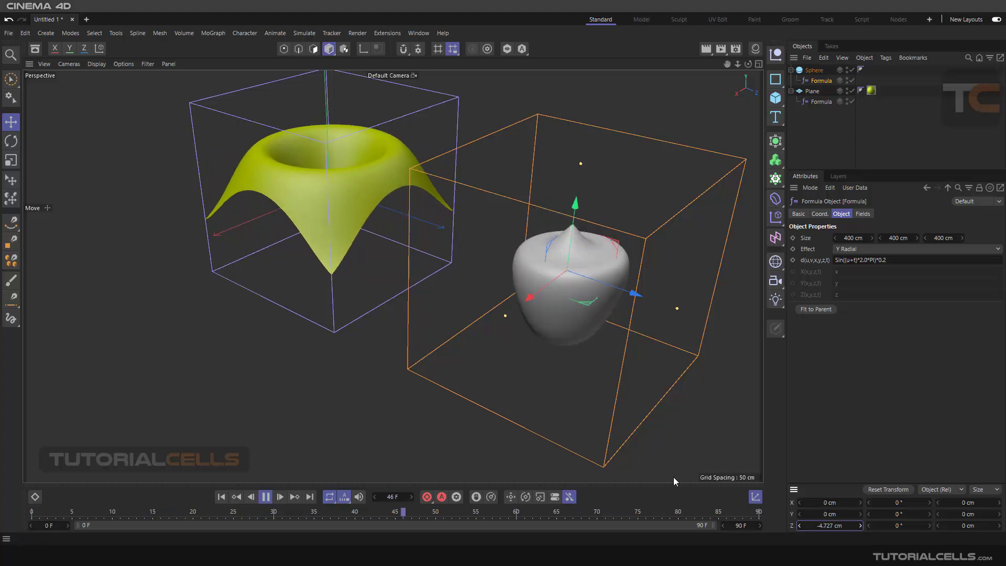
click(265, 496)
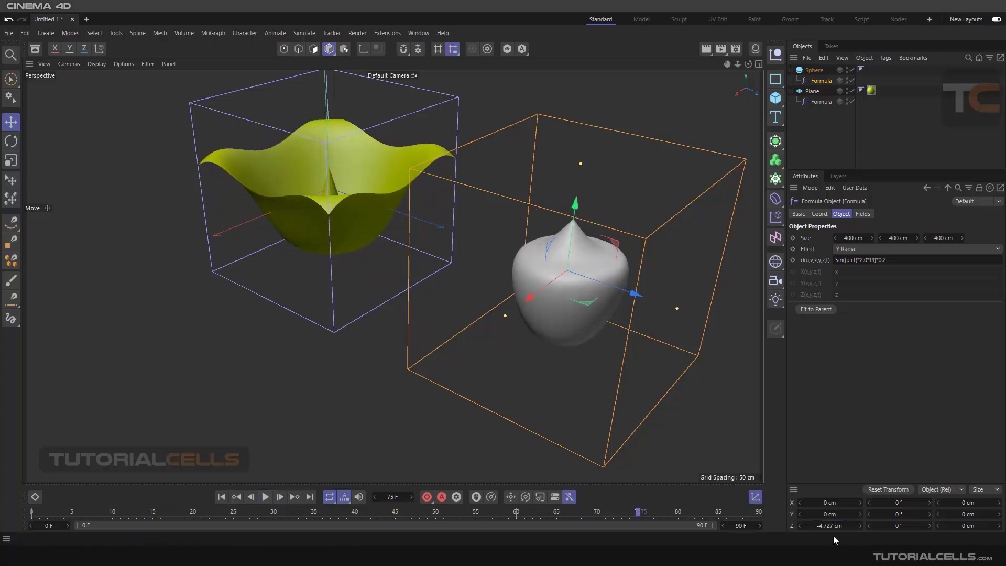
drag(829, 526, 840, 528)
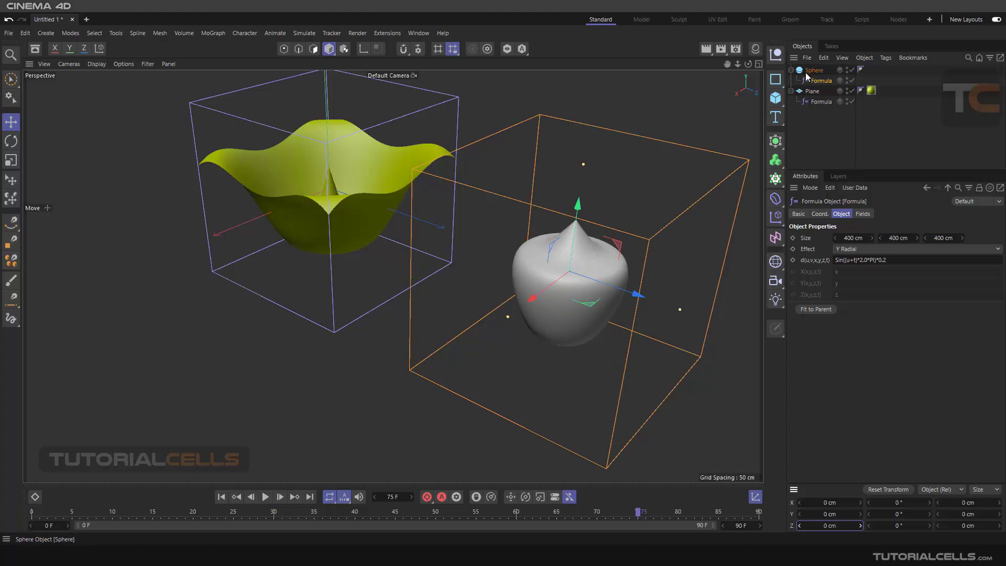
Set the sphere Formula deformer's Z position to 0 cm and reselect it.
click(941, 491)
drag(822, 526, 823, 526)
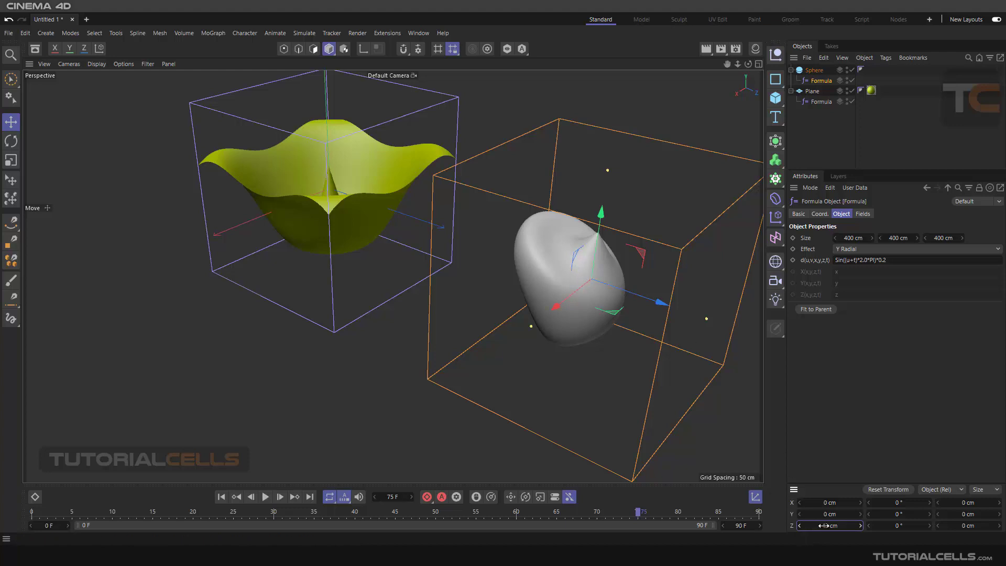
key(Return)
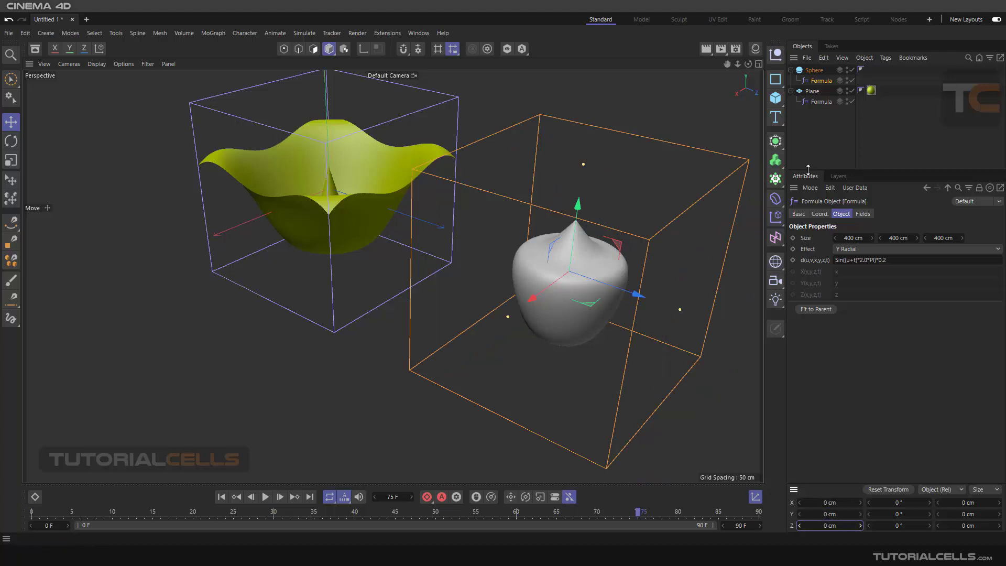
click(810, 146)
click(816, 82)
click(115, 35)
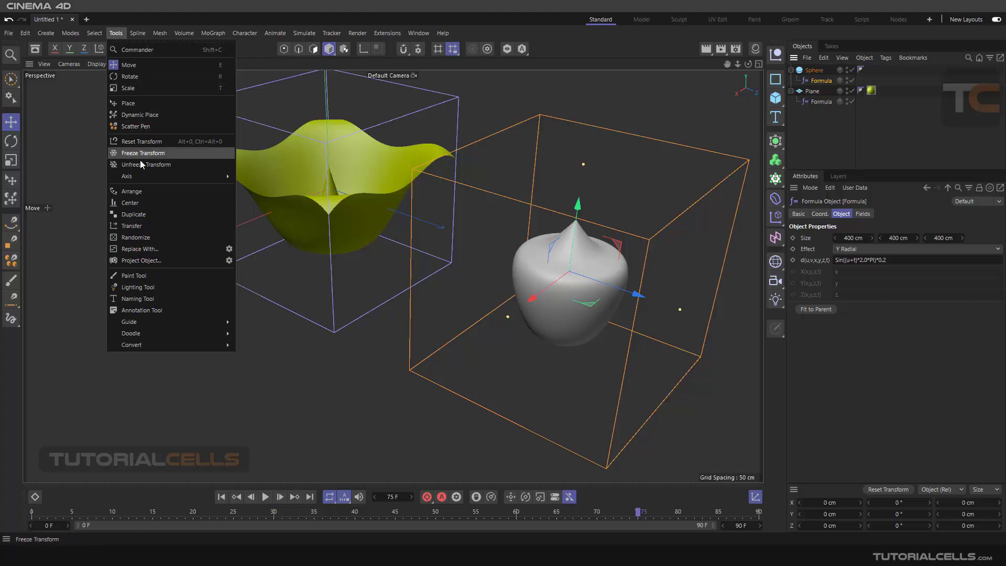
mouse_move(147, 174)
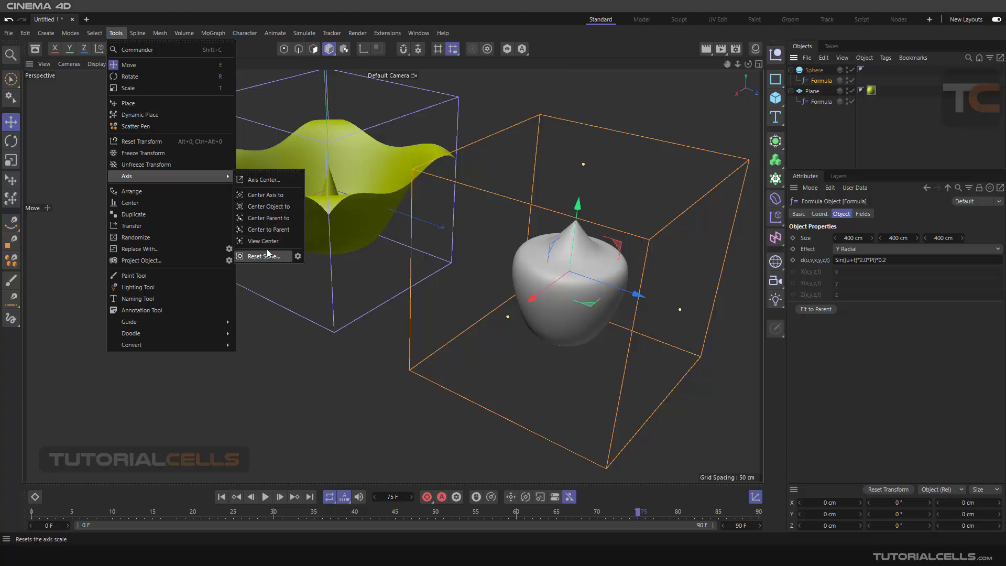
click(299, 340)
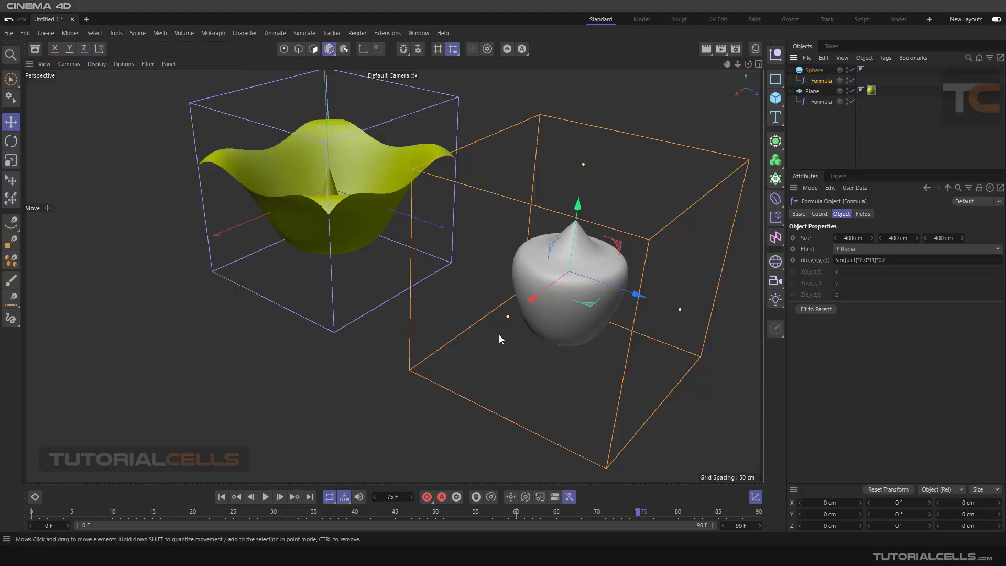
Play the animation and try the X Radial and Z Radial effects, returning to Y Radial.
click(266, 497)
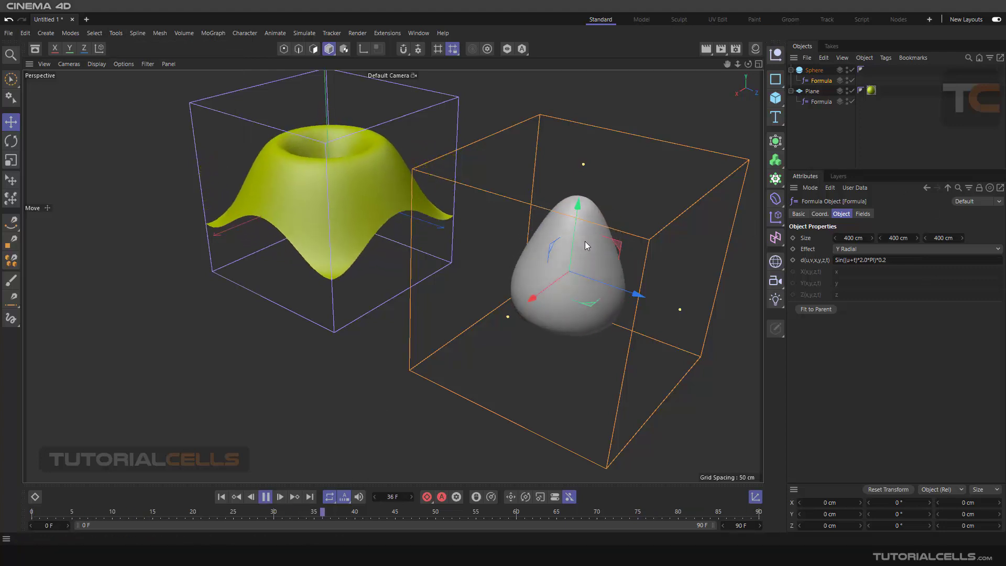
click(847, 248)
click(850, 297)
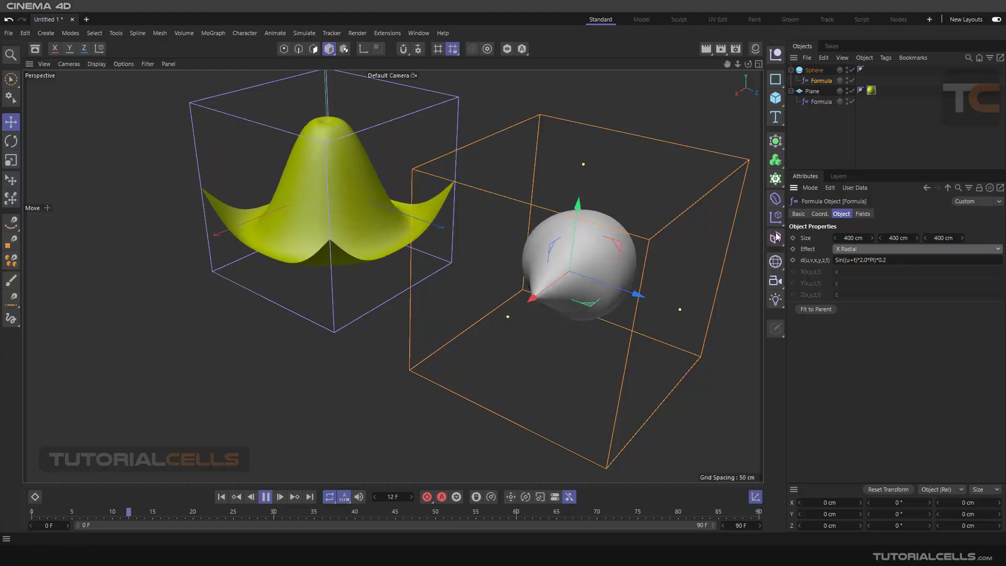
click(852, 249)
click(853, 318)
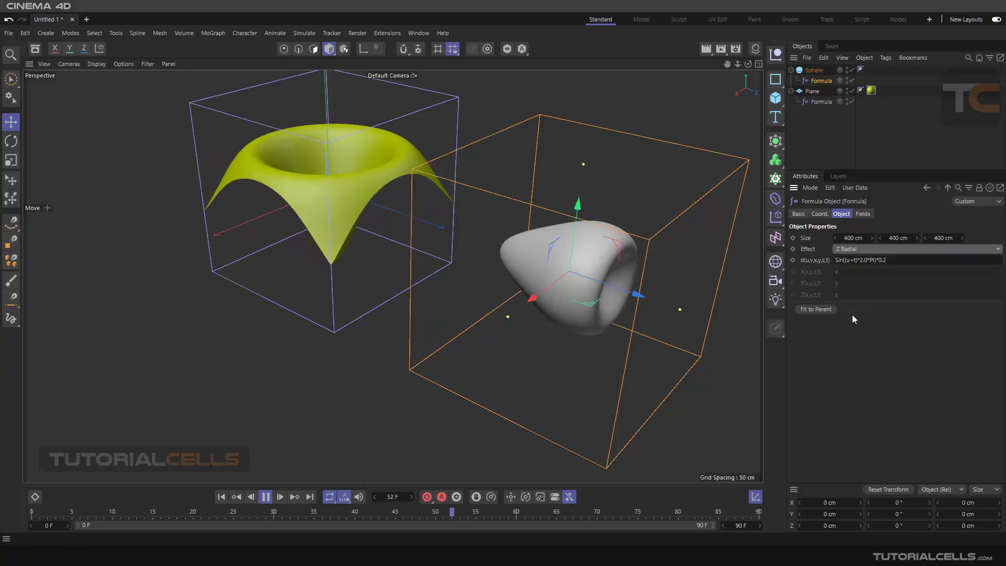
click(857, 250)
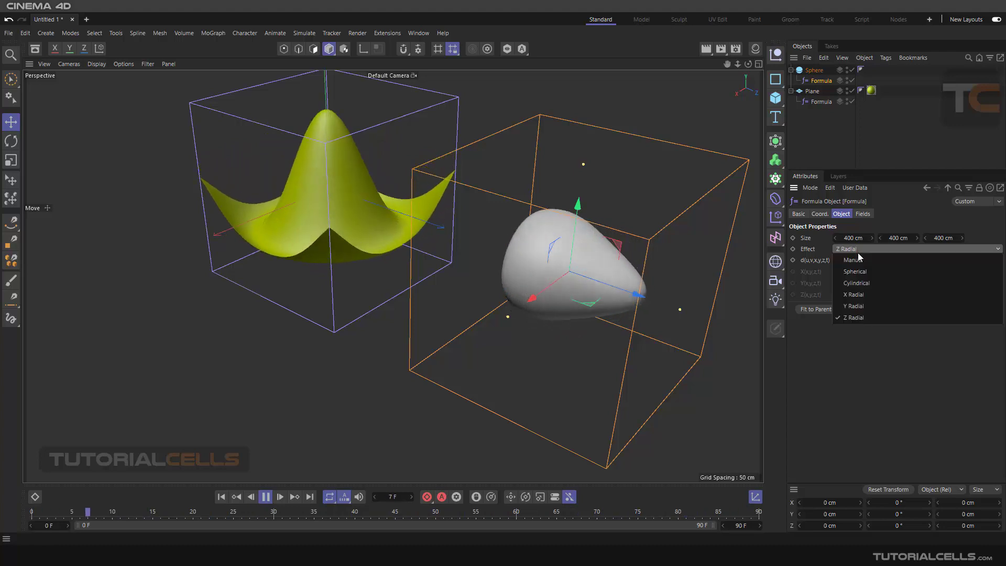
click(853, 305)
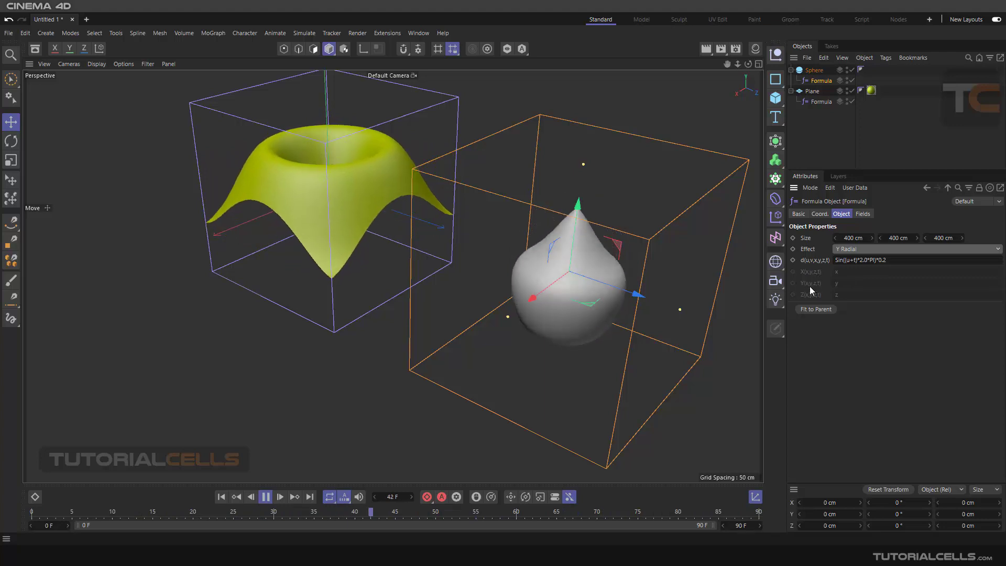
Try the Manual, Spherical and Cylindrical effects, then settle on Y Radial.
click(850, 247)
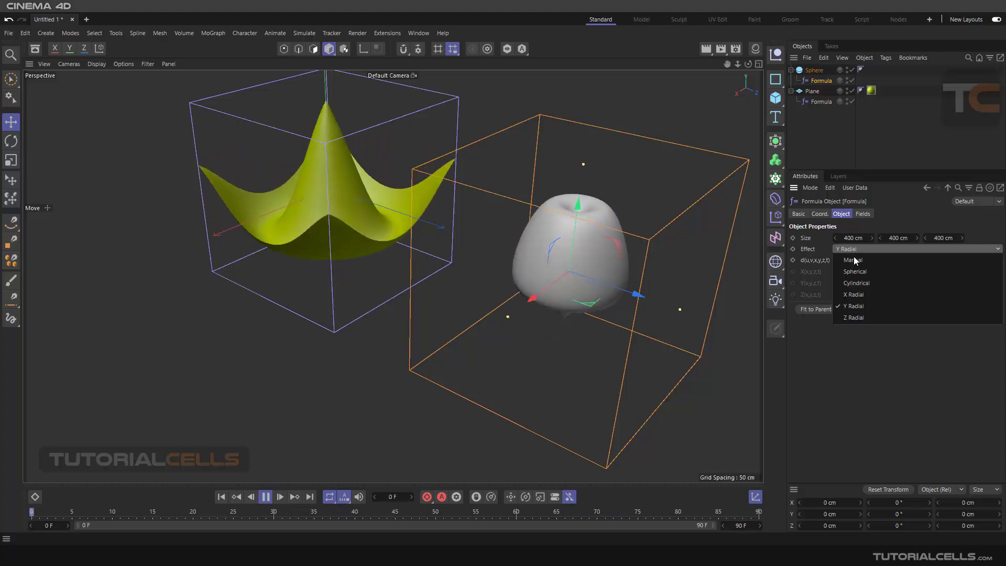
click(853, 258)
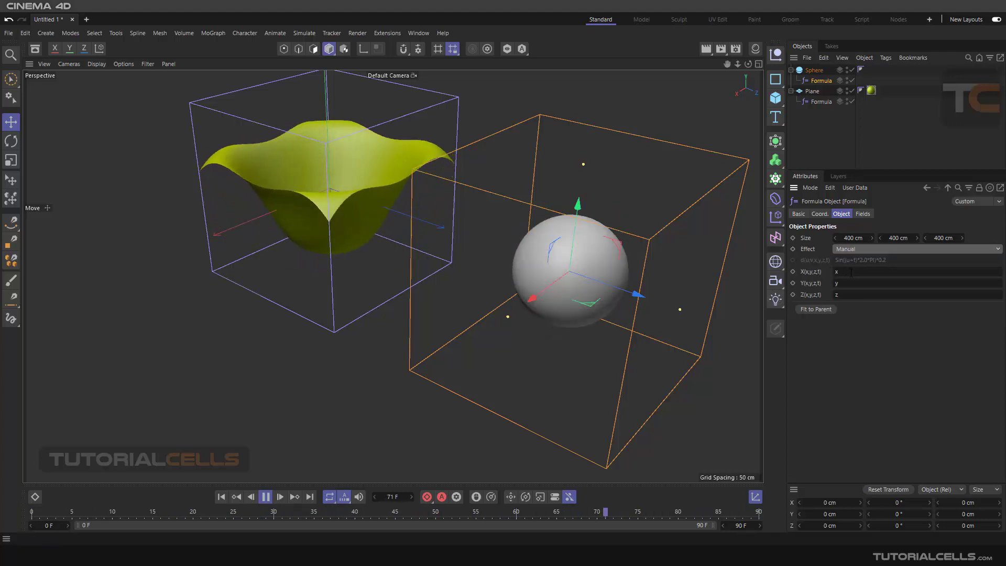
click(849, 247)
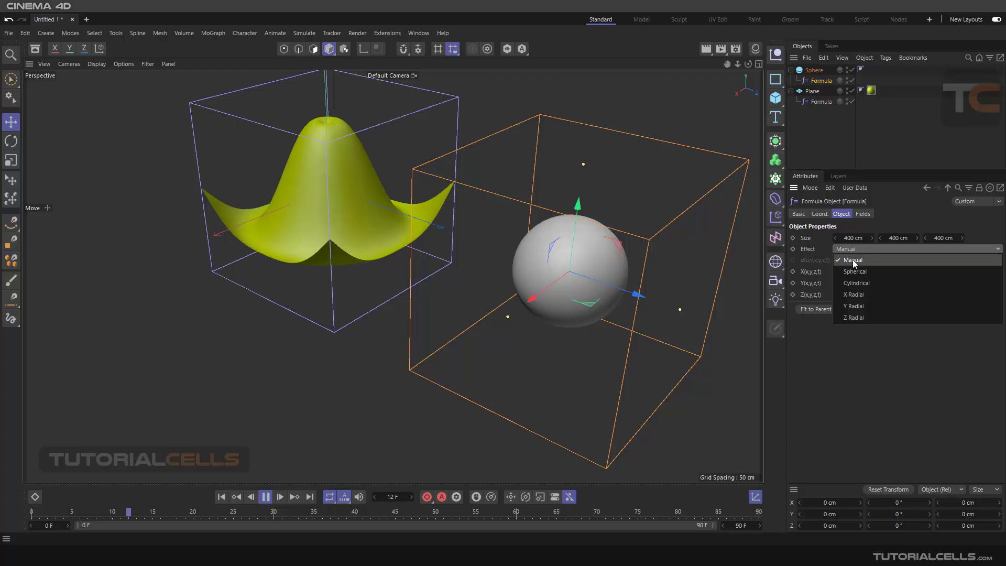
click(853, 272)
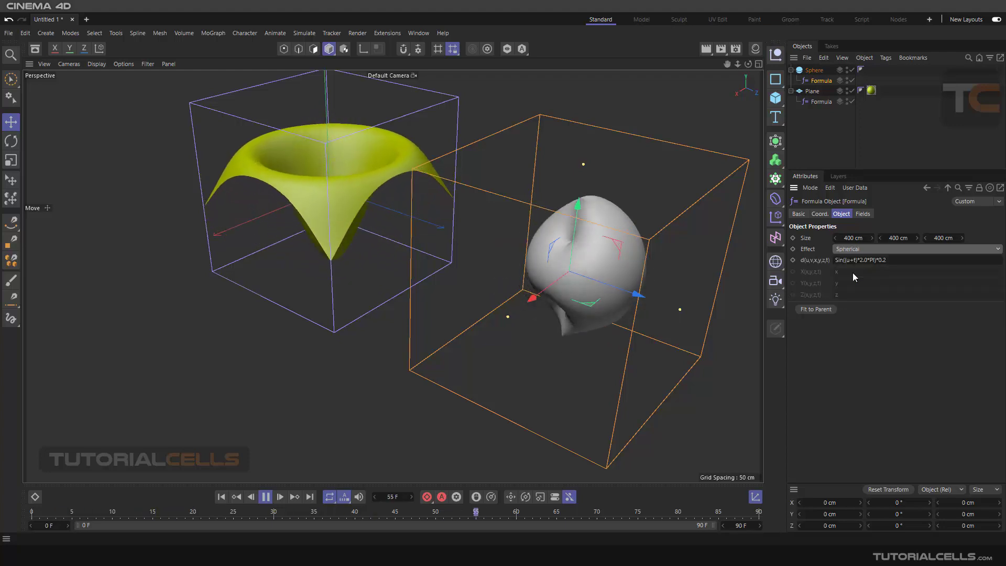
click(857, 250)
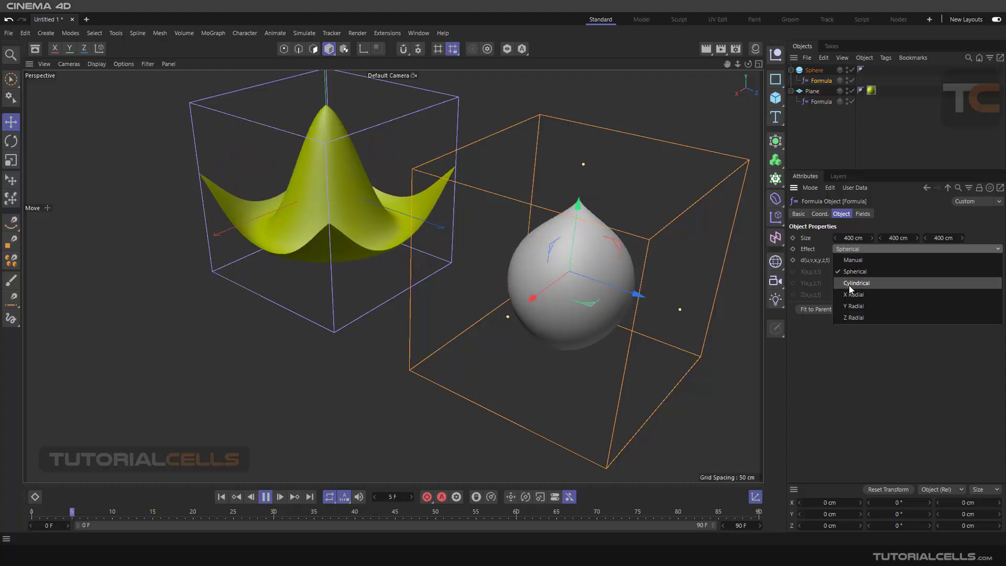
click(849, 285)
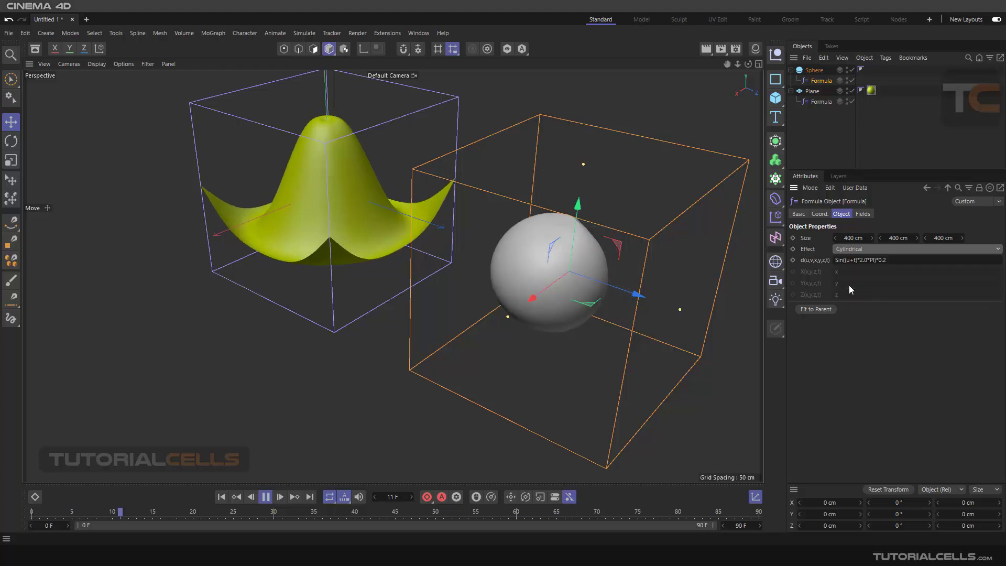
click(853, 252)
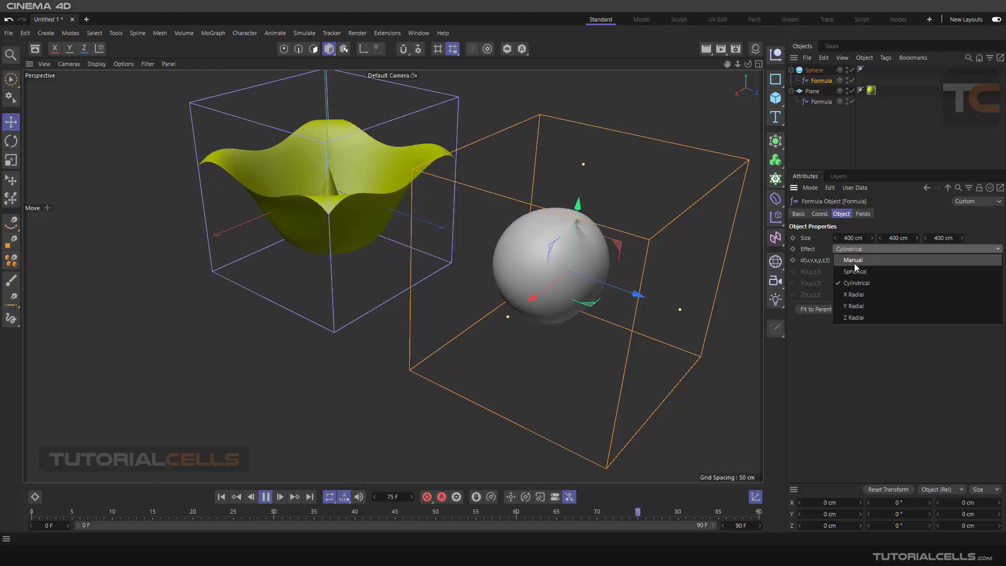
click(852, 306)
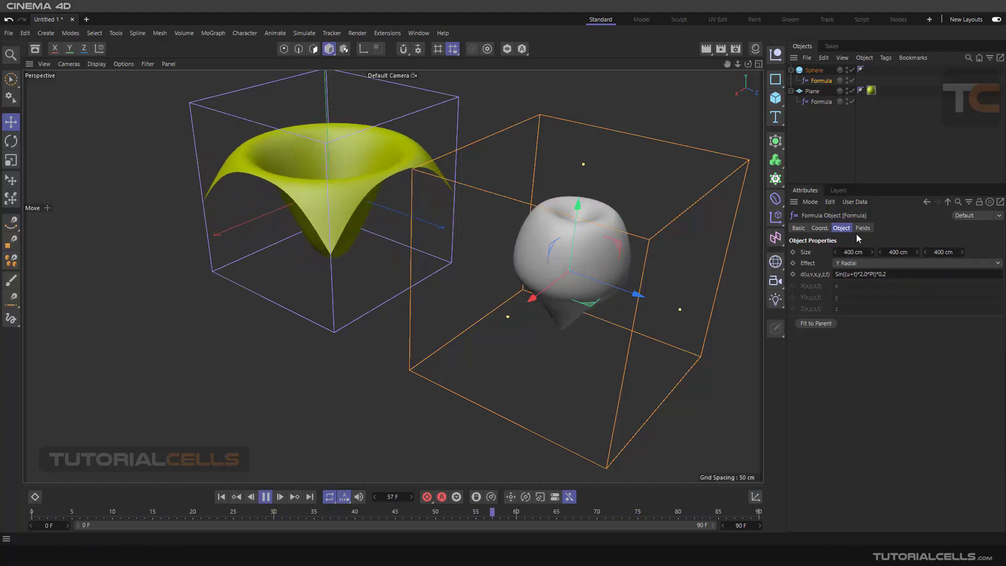
Add a Linear Field to the sphere's Formula and drag it to the right along X.
click(862, 229)
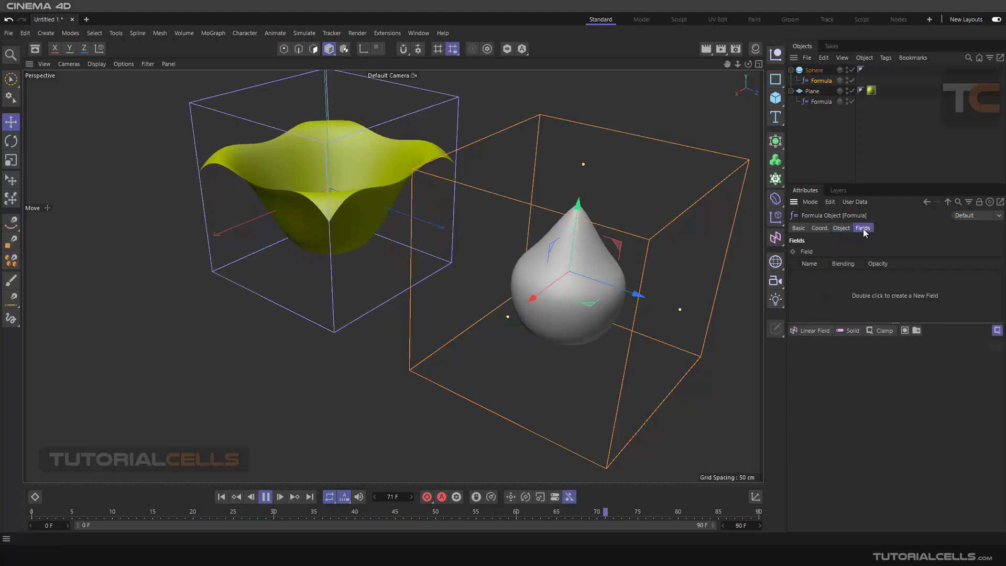
click(814, 331)
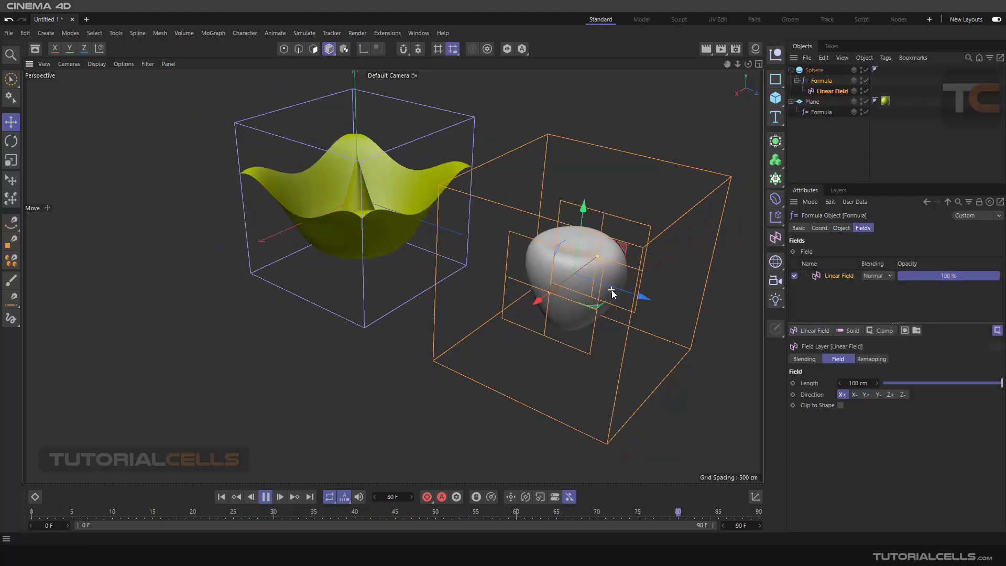
alt+drag(614, 269, 501, 203)
alt+drag(501, 204, 582, 234)
click(833, 92)
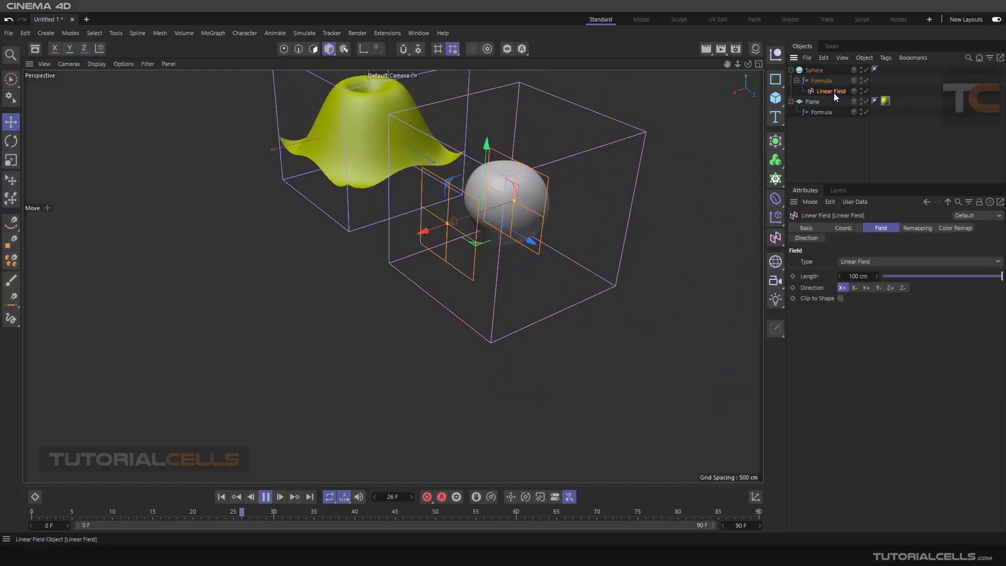
Delete the Linear Field and reframe the view on the plane and the dimpled sphere.
key(Delete)
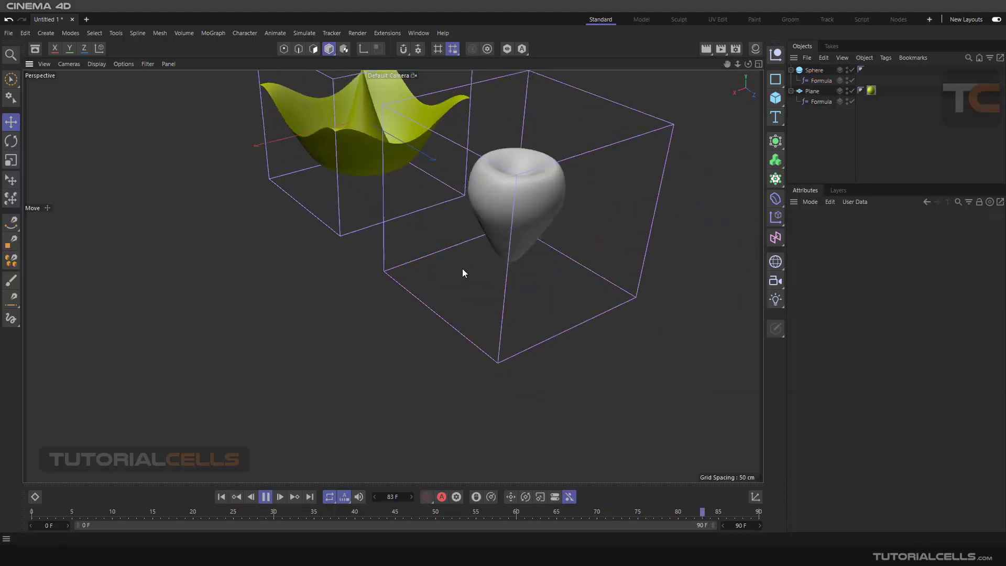
alt+drag(439, 204, 443, 193)
alt+middle_drag(443, 192, 538, 271)
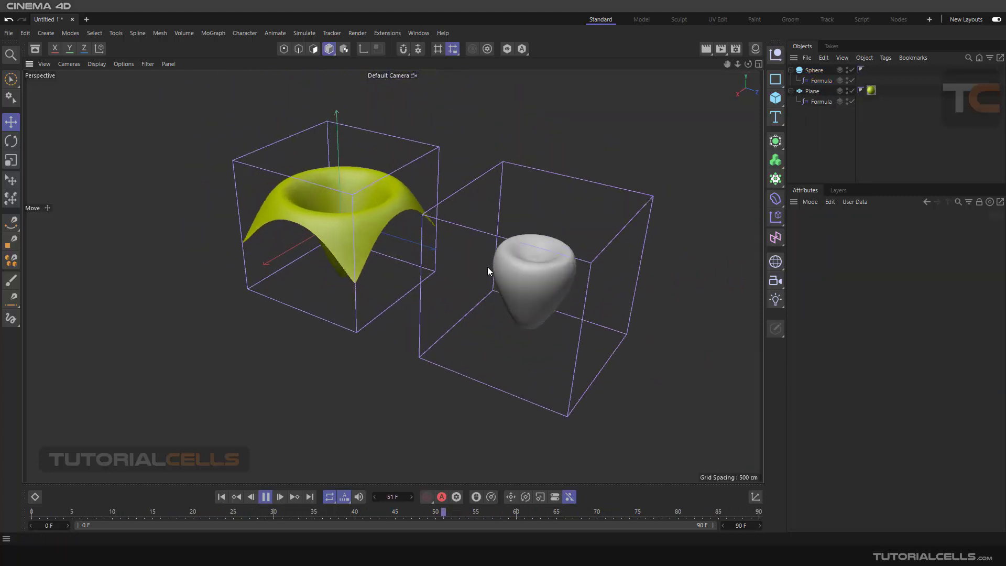
scroll(488, 267, up, 1)
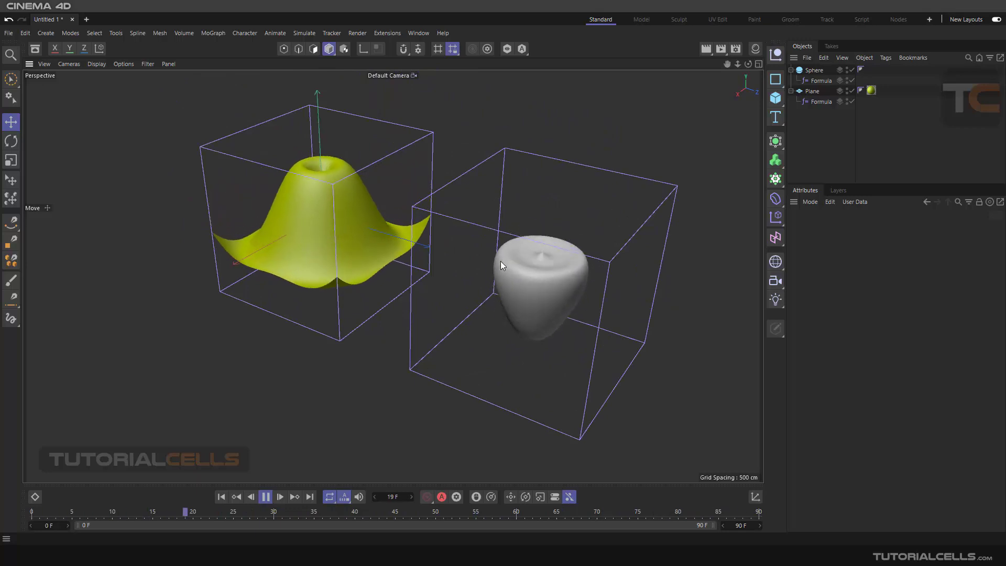